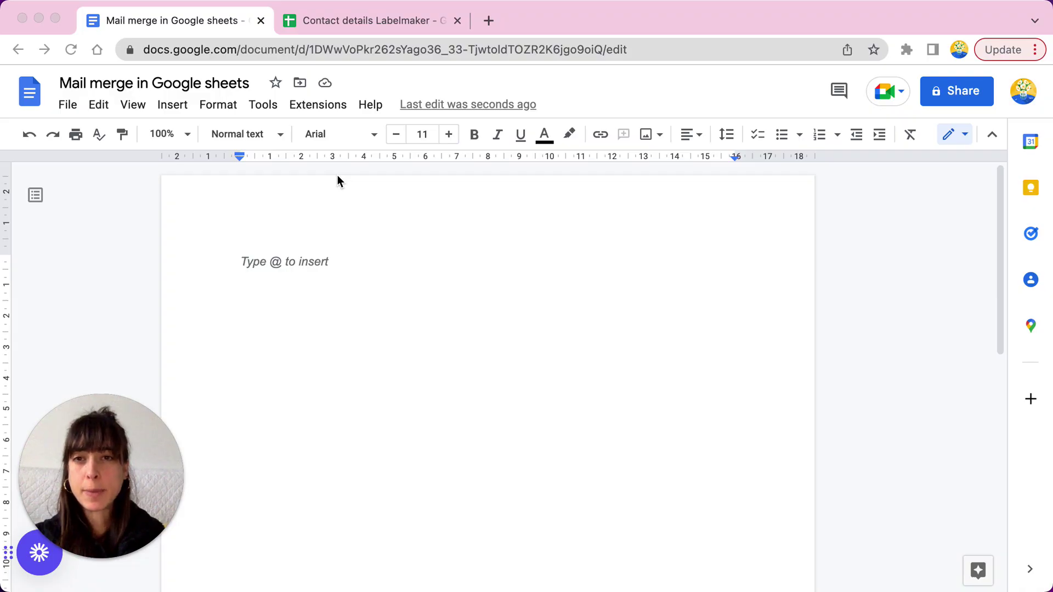
# Show the Extensions menu with the Create & Print Labels add-on's actions.
pyautogui.click(323, 104)
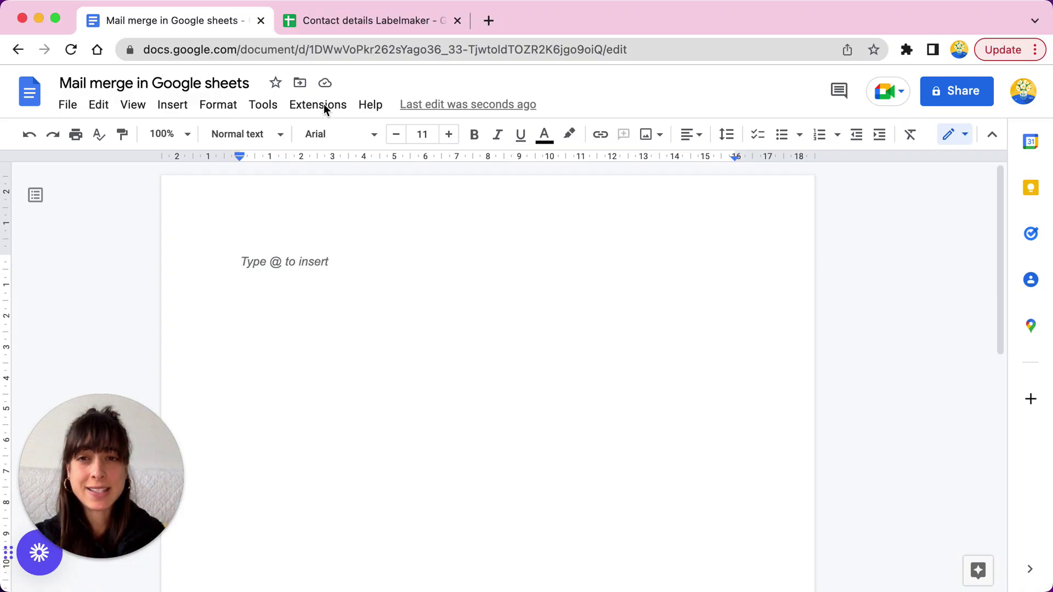
pyautogui.click(319, 108)
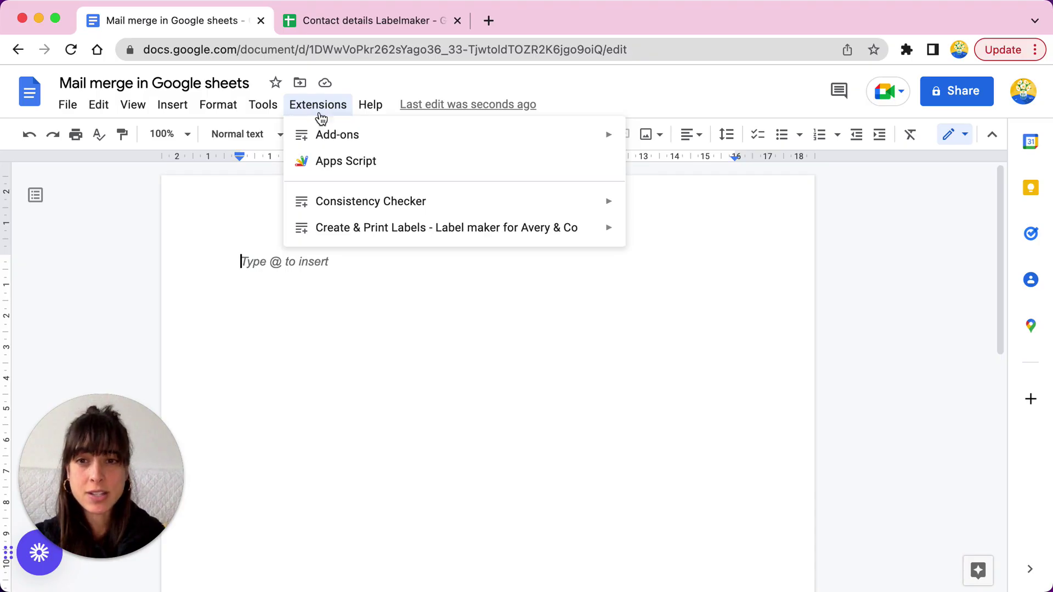
pyautogui.moveTo(446, 228)
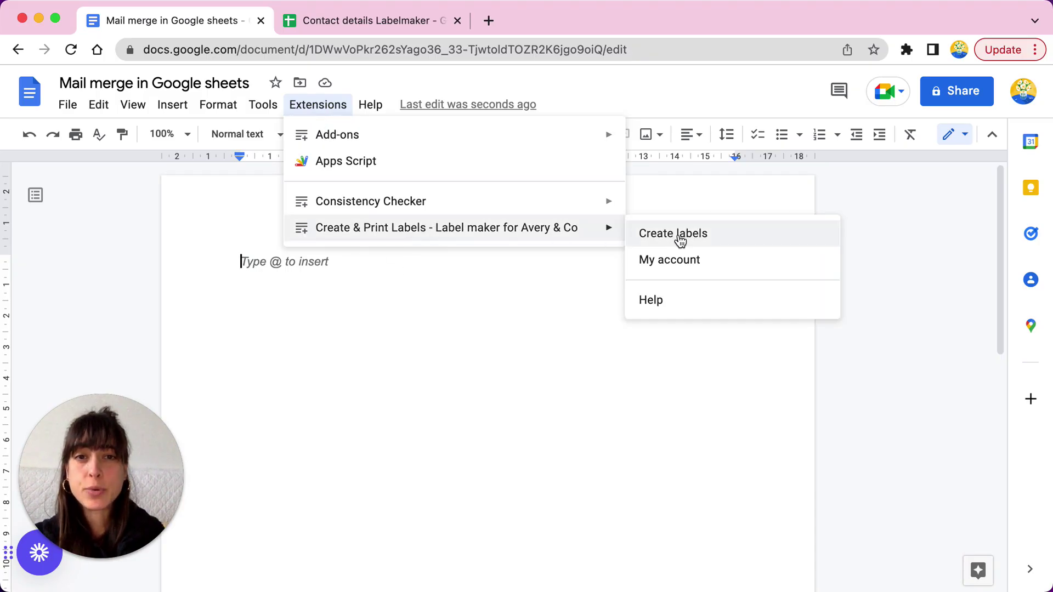
# Start Labelmaker and set the 'Contact details Labelmaker' spreadsheet as the mailing list.
pyautogui.click(679, 237)
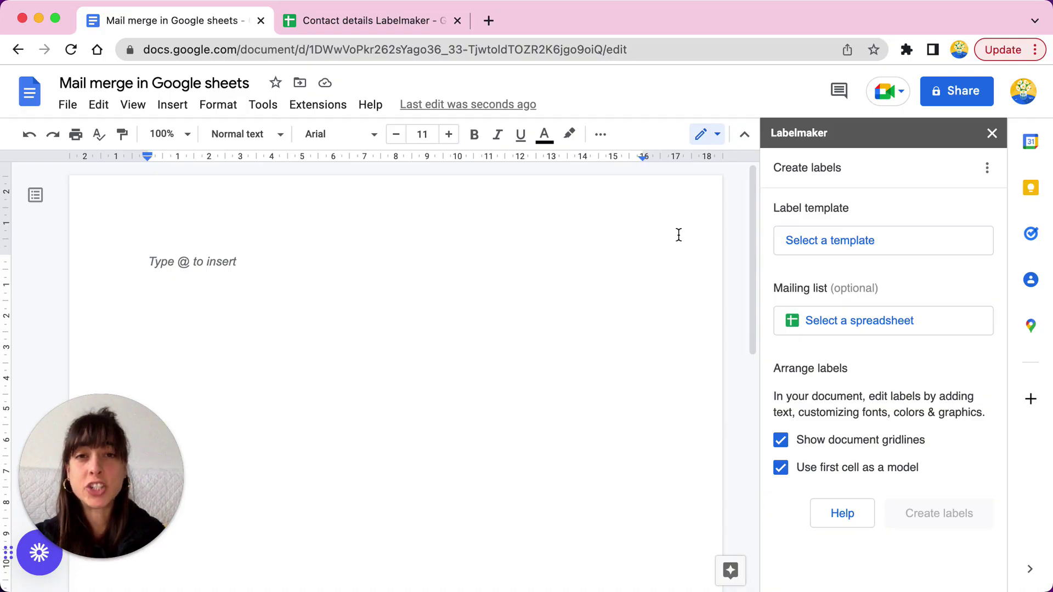
pyautogui.click(856, 331)
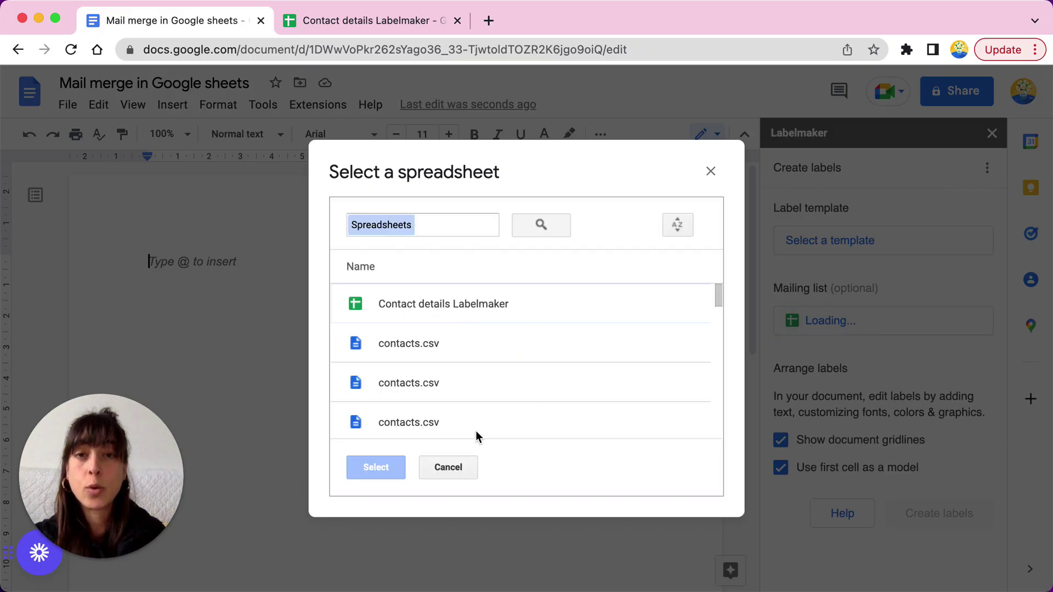
pyautogui.click(427, 305)
pyautogui.click(364, 470)
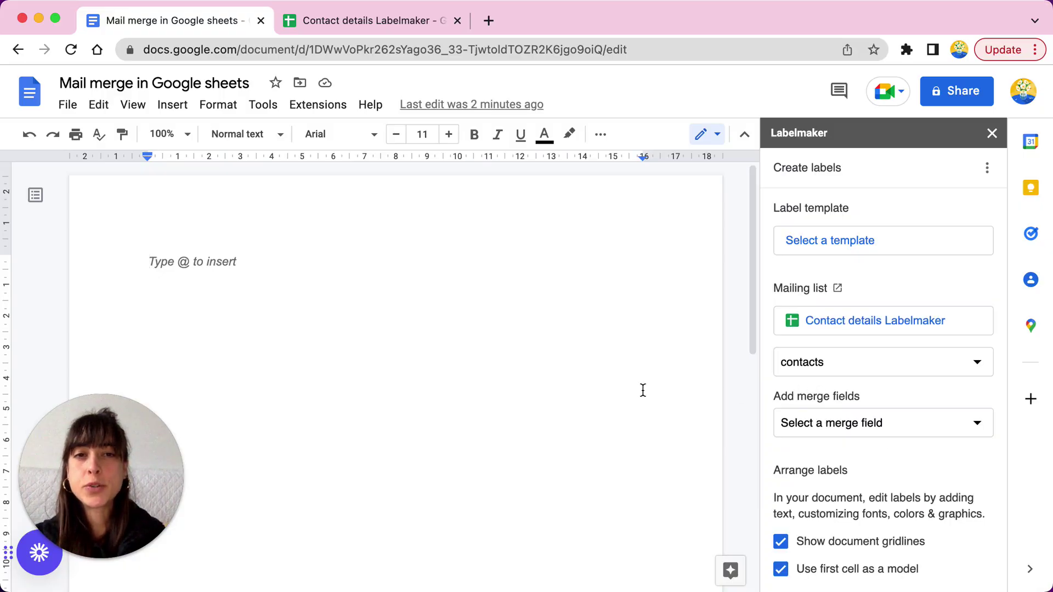
# Apply the Avery A4 - 3475 Multipurpose Labels template to the document.
pyautogui.click(846, 250)
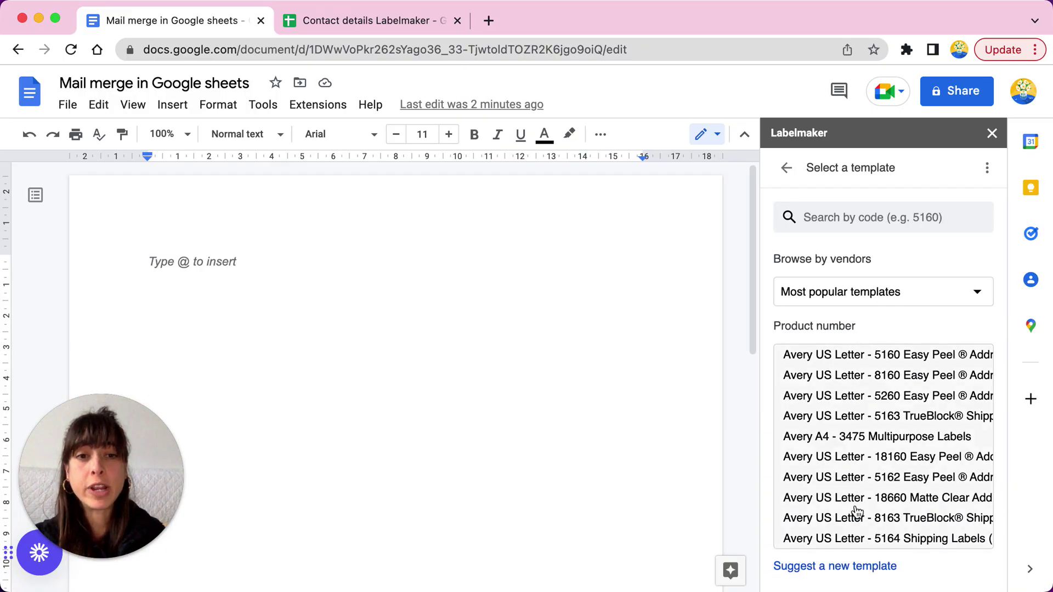
pyautogui.click(812, 443)
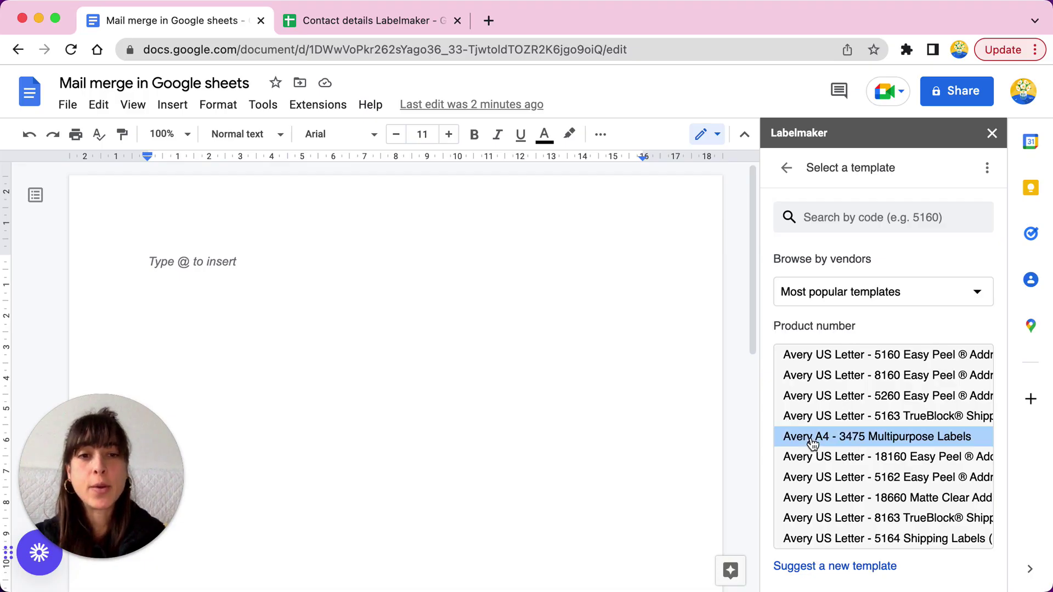
pyautogui.scroll(-2, 857, 324)
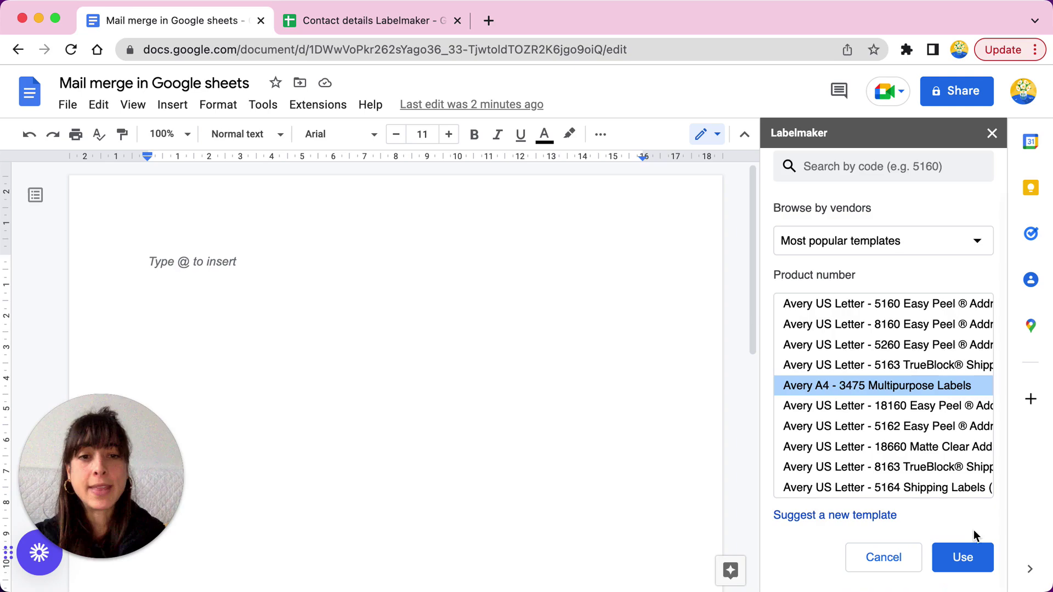
pyautogui.click(957, 560)
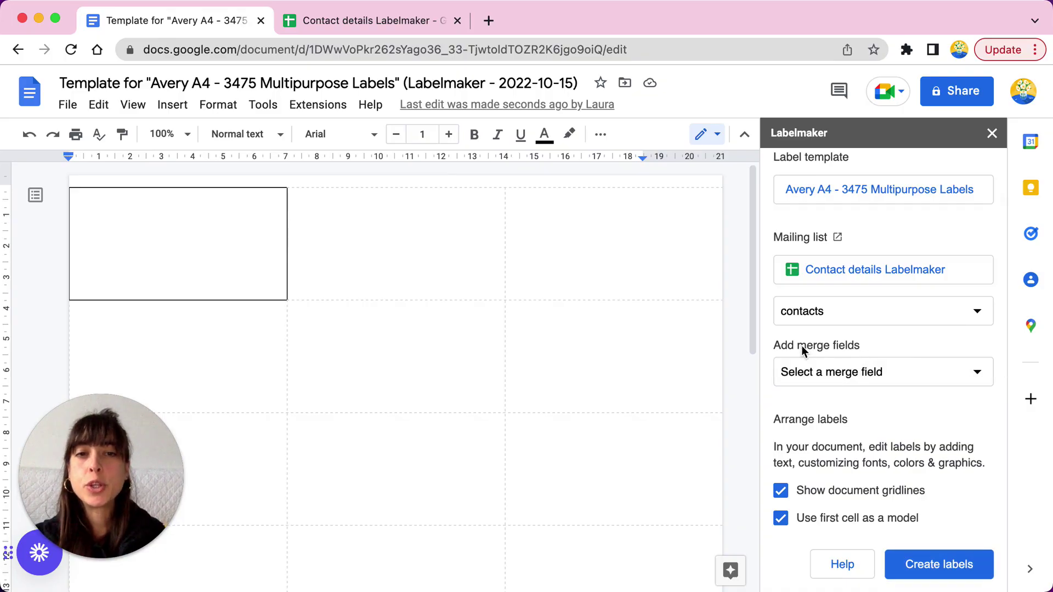
# Insert the Name and Phone 1 - Value merge fields into the first label.
pyautogui.click(859, 376)
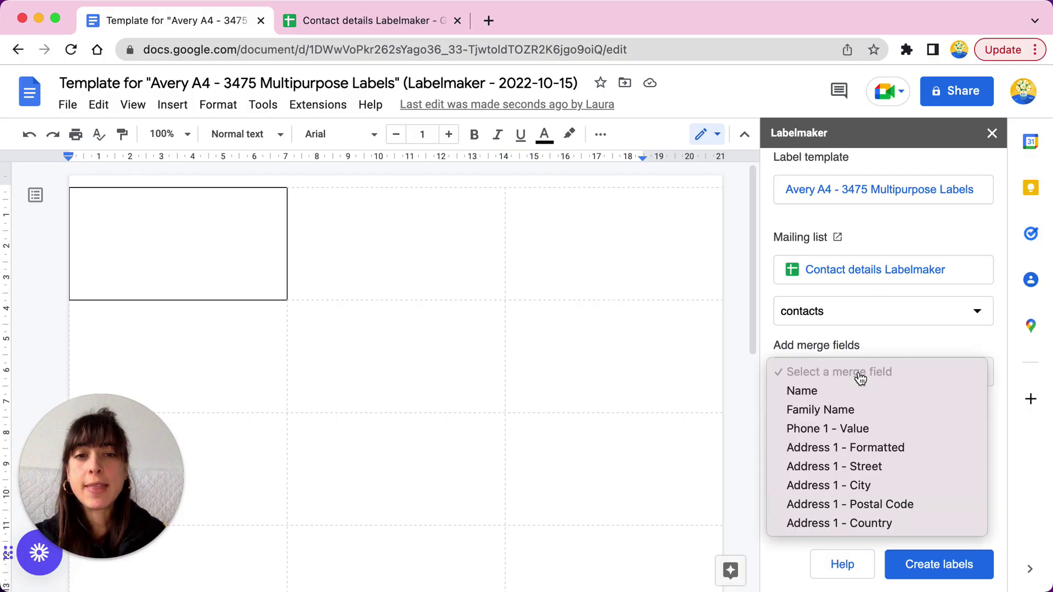
pyautogui.click(855, 395)
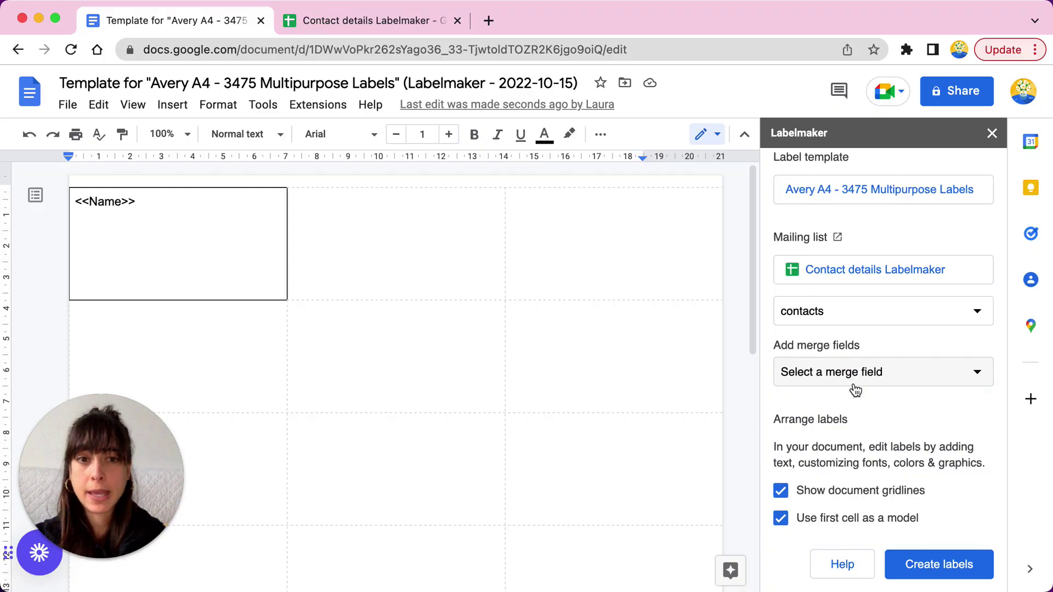
pyautogui.click(857, 381)
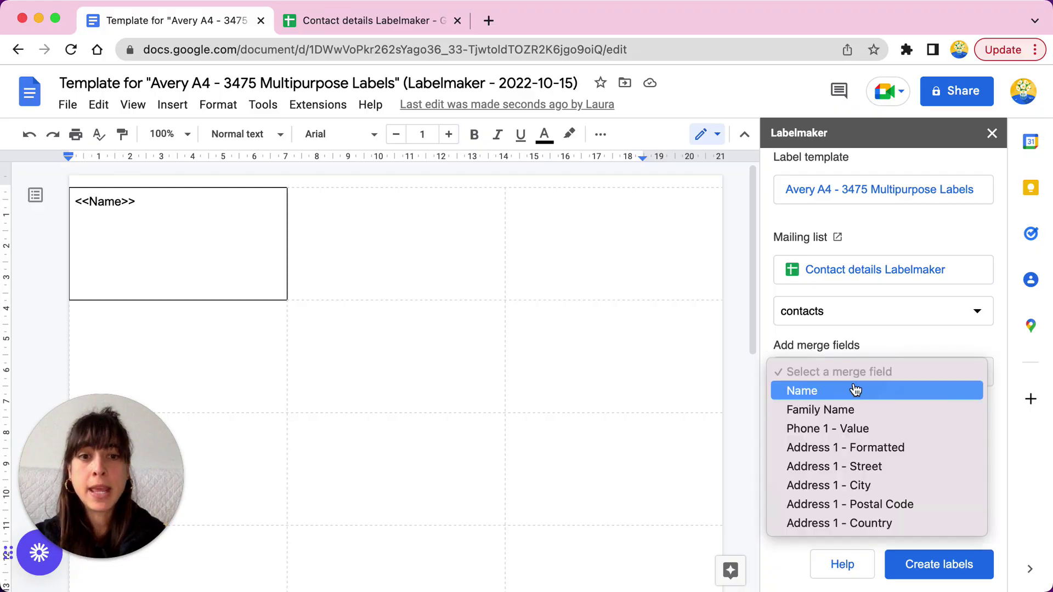
pyautogui.click(853, 434)
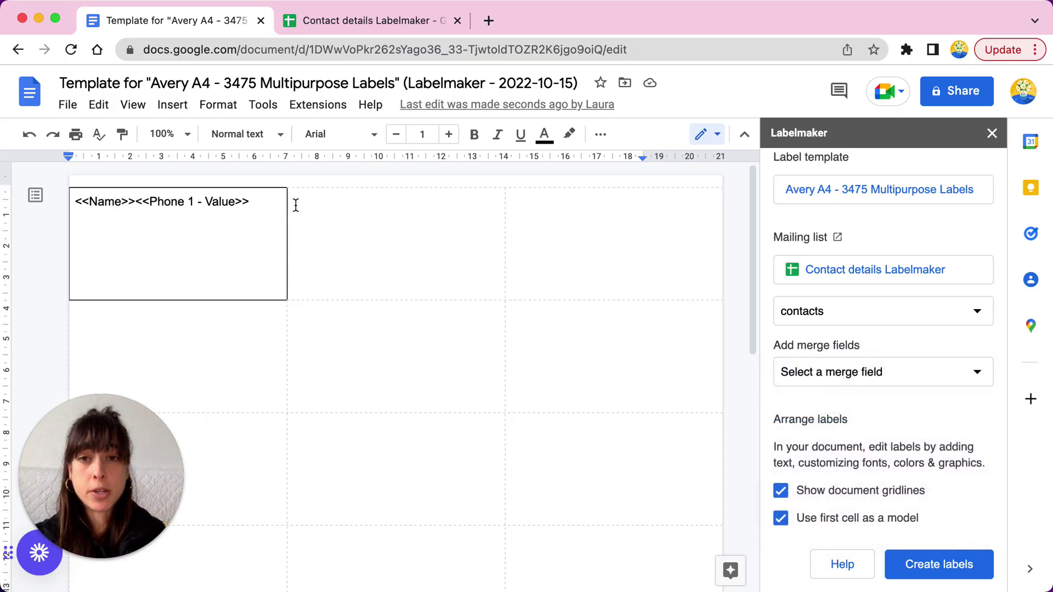
pyautogui.moveTo(177, 244)
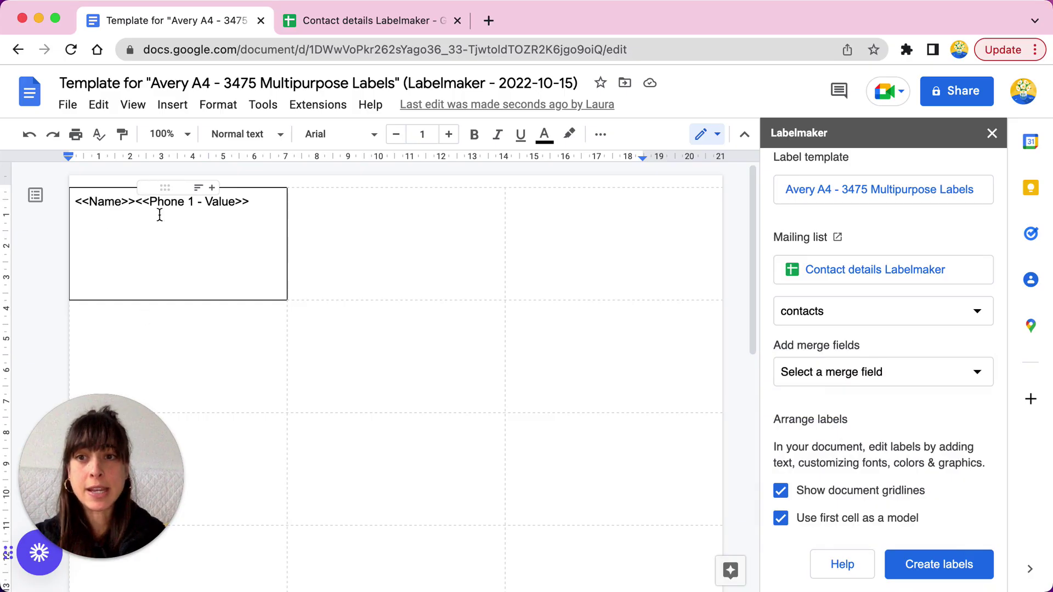
# Put Phone 1 - Value on its own line and make the Name field bold.
pyautogui.click(137, 208)
pyautogui.press('Return')
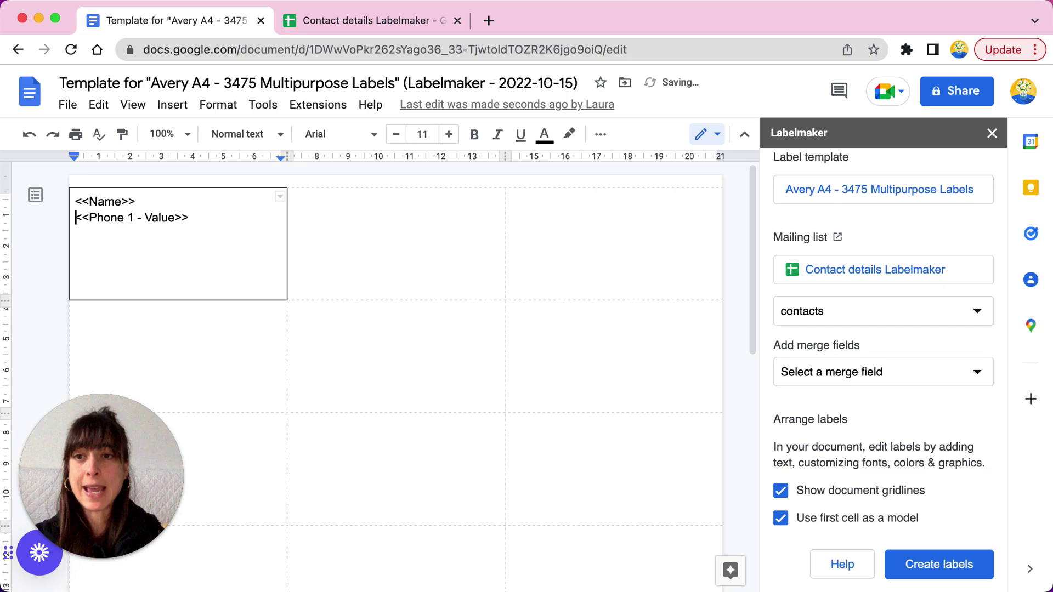
pyautogui.moveTo(64, 203); pyautogui.dragTo(137, 203)
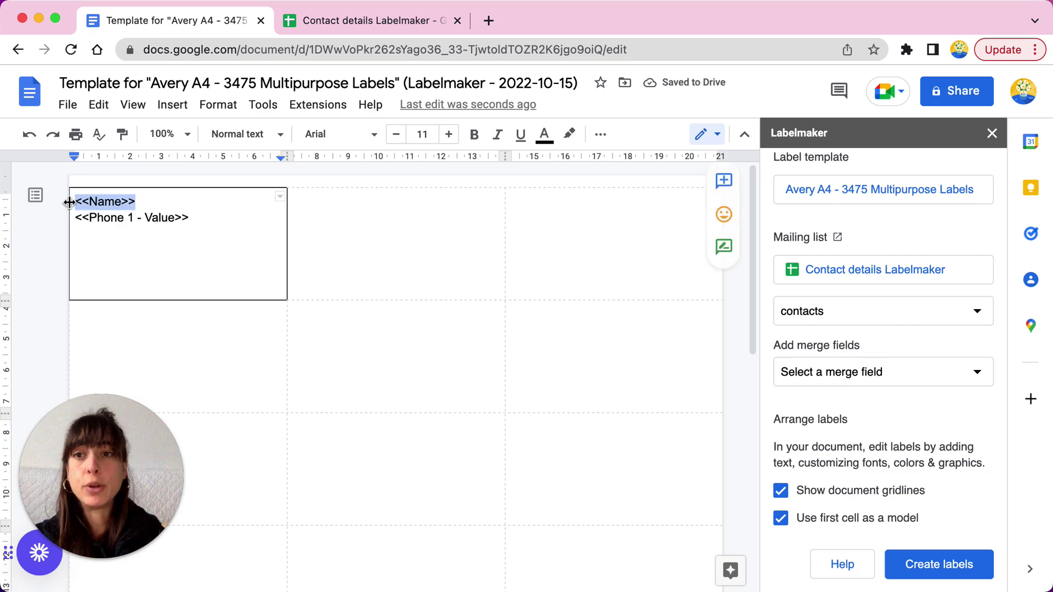
pyautogui.click(474, 134)
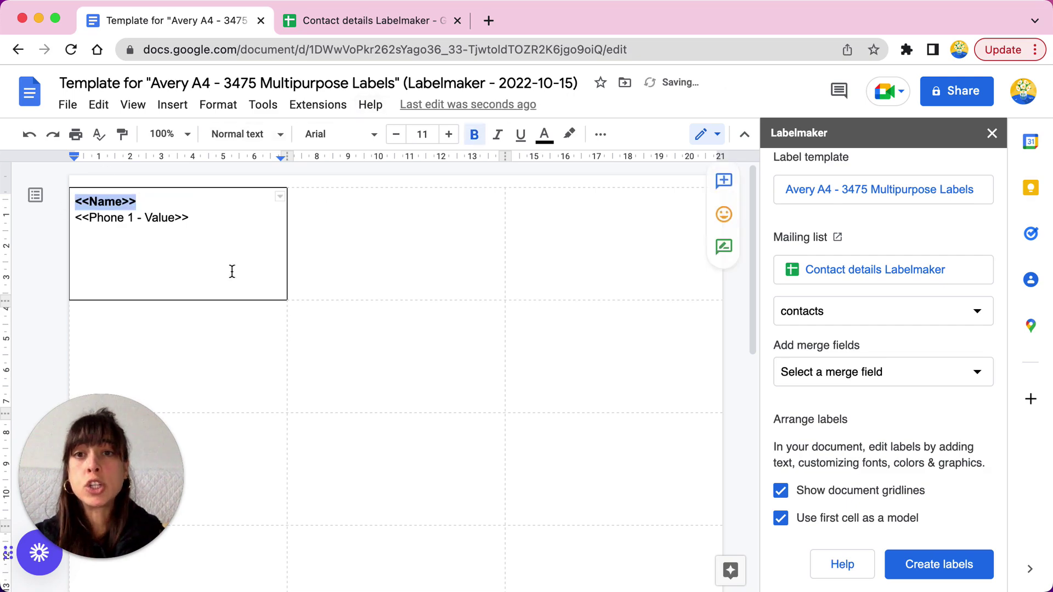
pyautogui.click(232, 247)
# Switch all label text to the Montserrat font.
pyautogui.hotkey('ctrl', 'a')
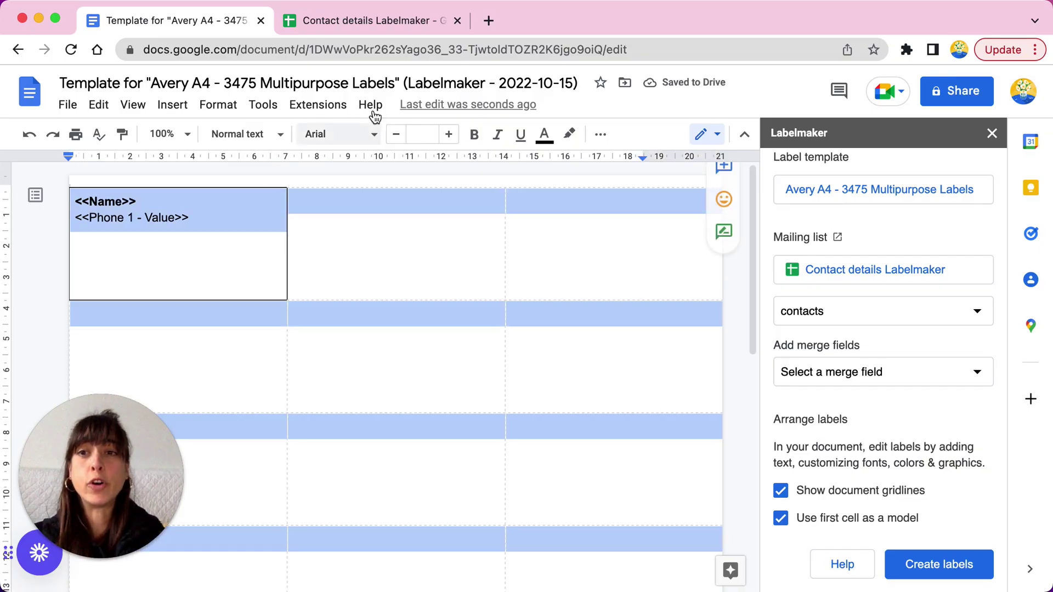
pyautogui.click(349, 135)
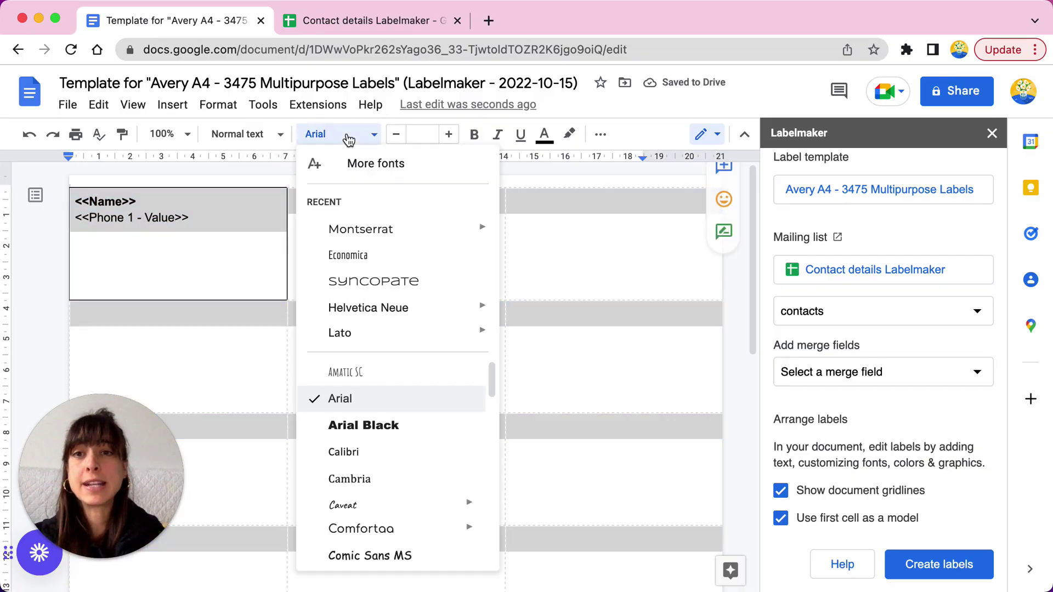
pyautogui.click(361, 231)
pyautogui.click(247, 241)
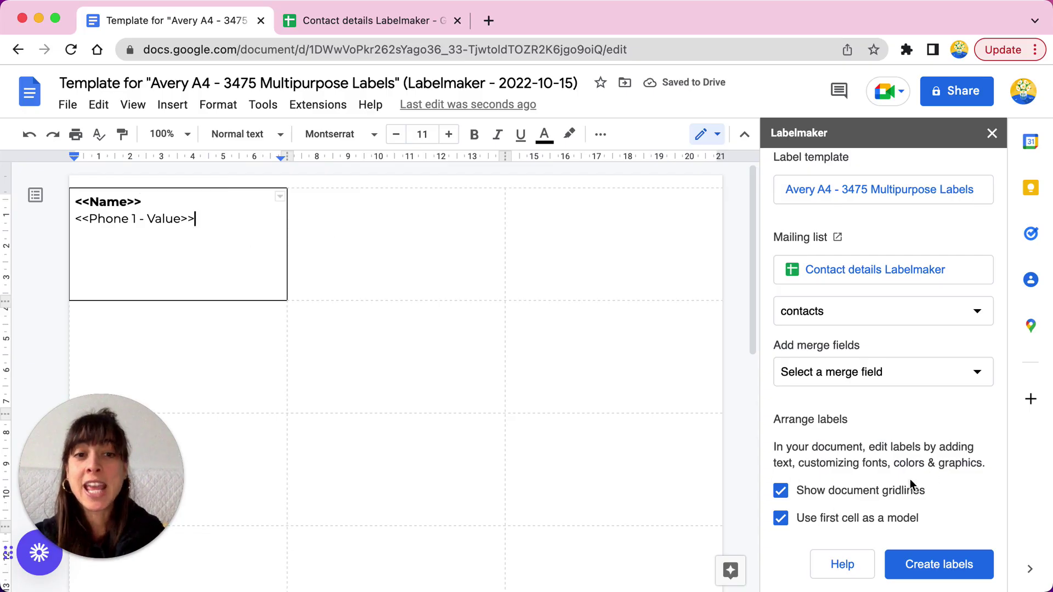
# Generate the contact labels and open the resulting labels document.
pyautogui.click(924, 564)
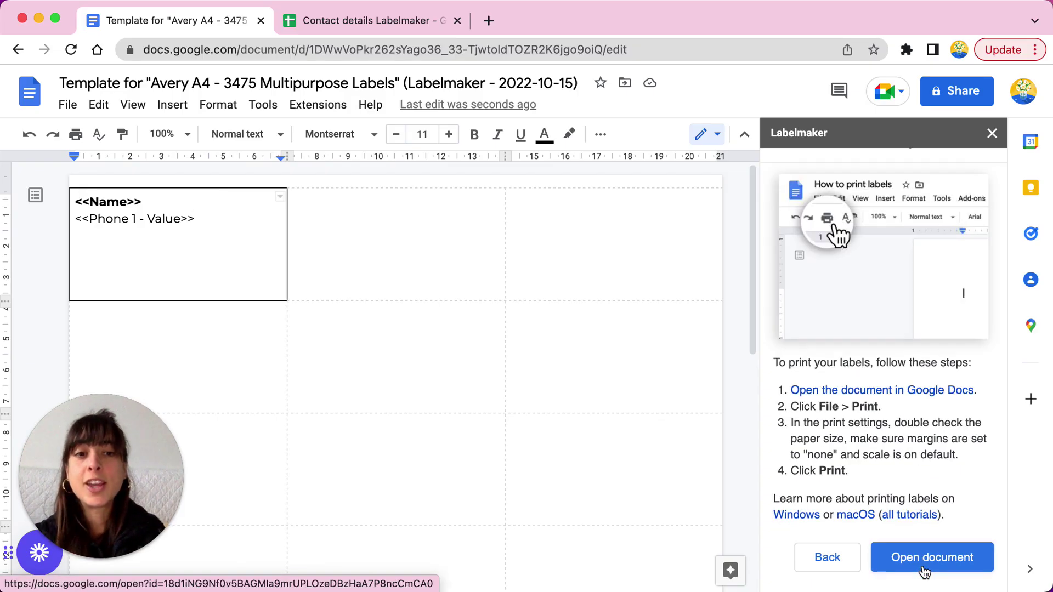
pyautogui.click(924, 565)
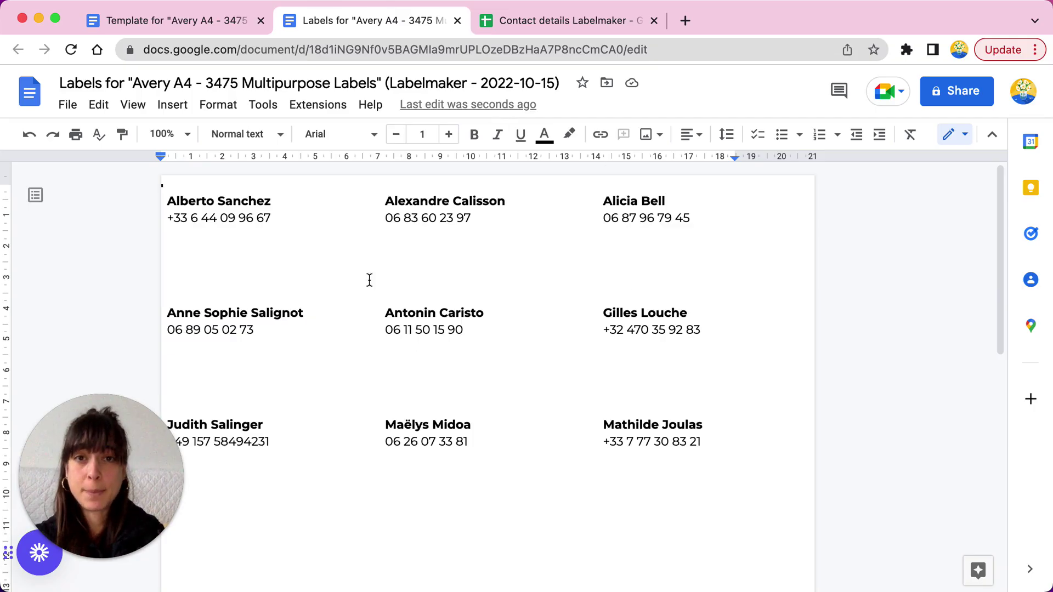
# Set the labels document to print on A4 paper via More settings.
pyautogui.click(76, 134)
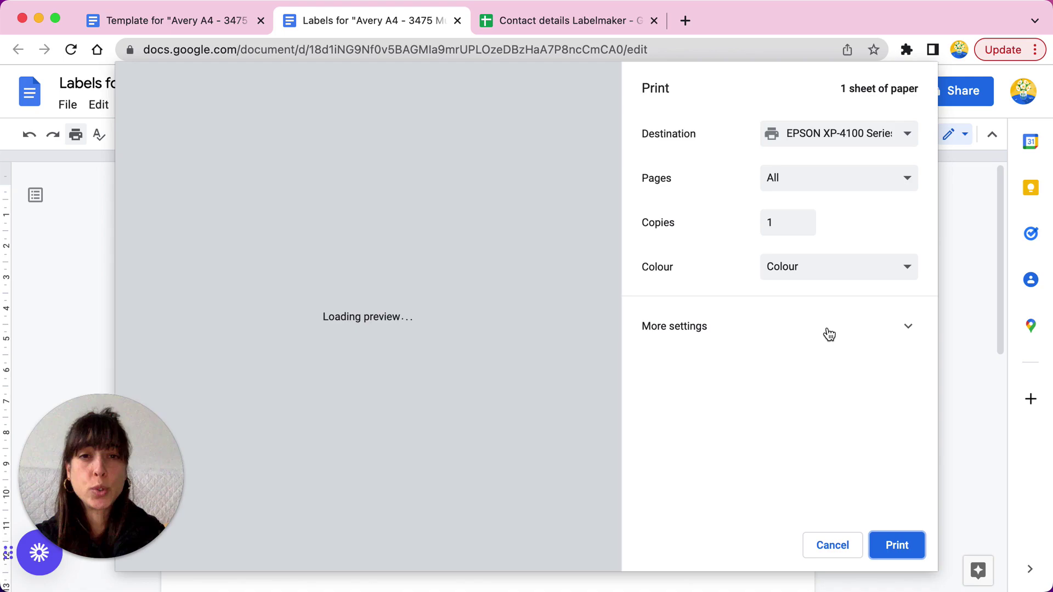
pyautogui.click(807, 331)
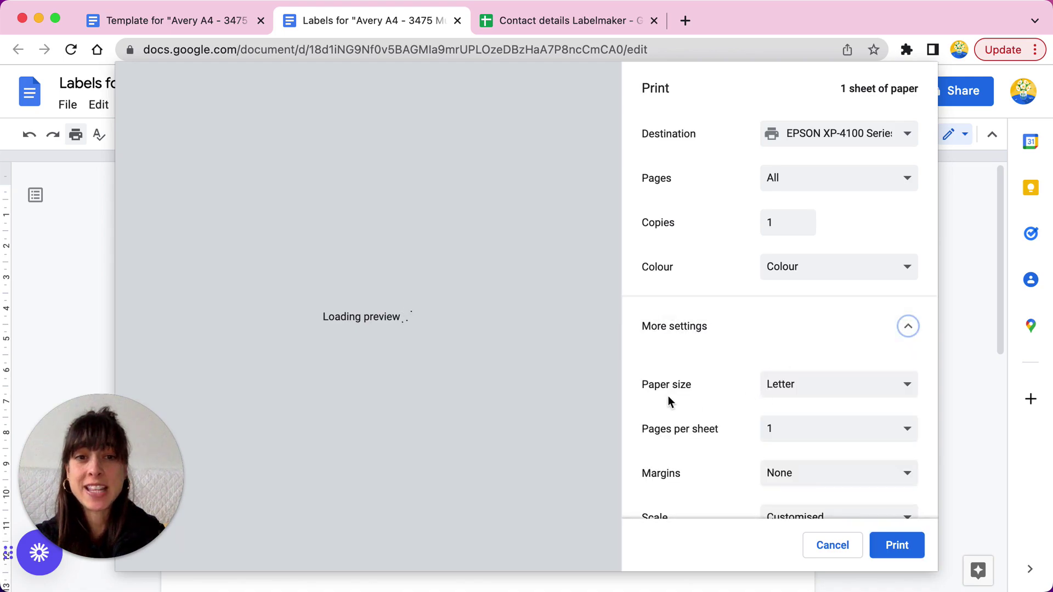
pyautogui.click(786, 393)
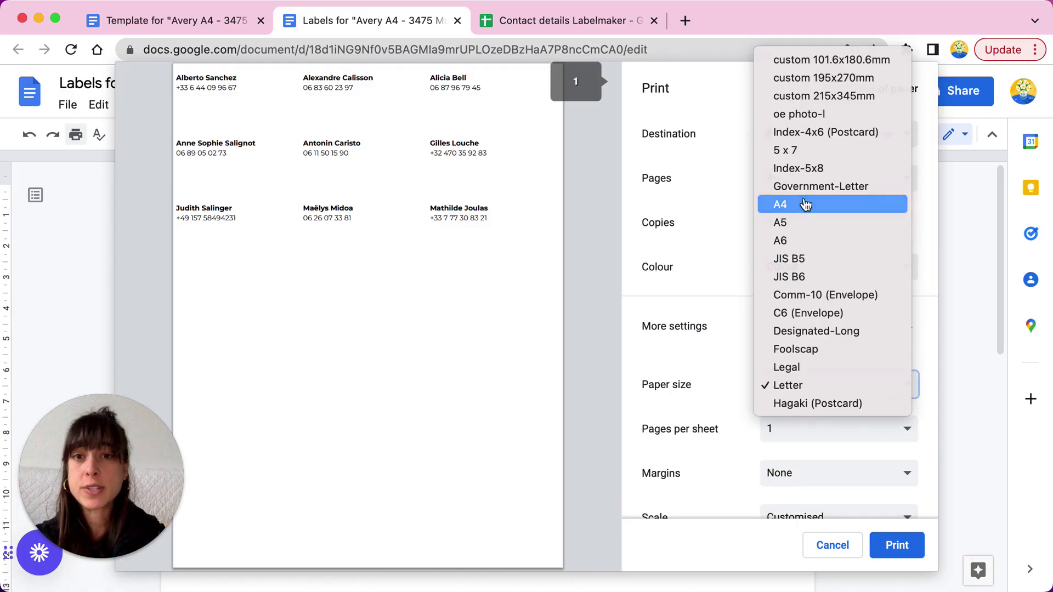
pyautogui.click(805, 204)
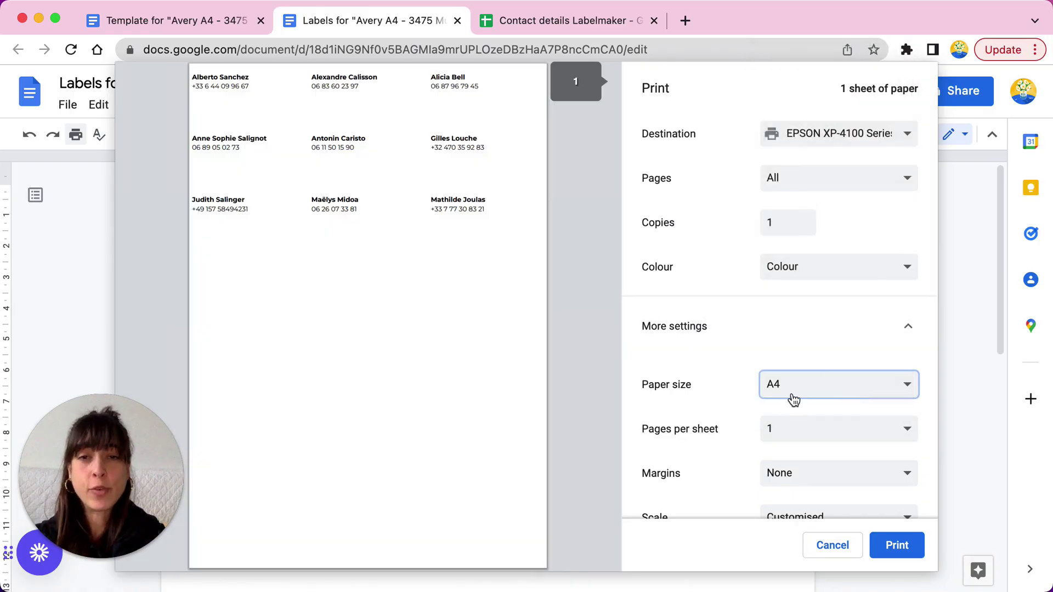
pyautogui.scroll(-1, 810, 403)
pyautogui.scroll(-2, 809, 404)
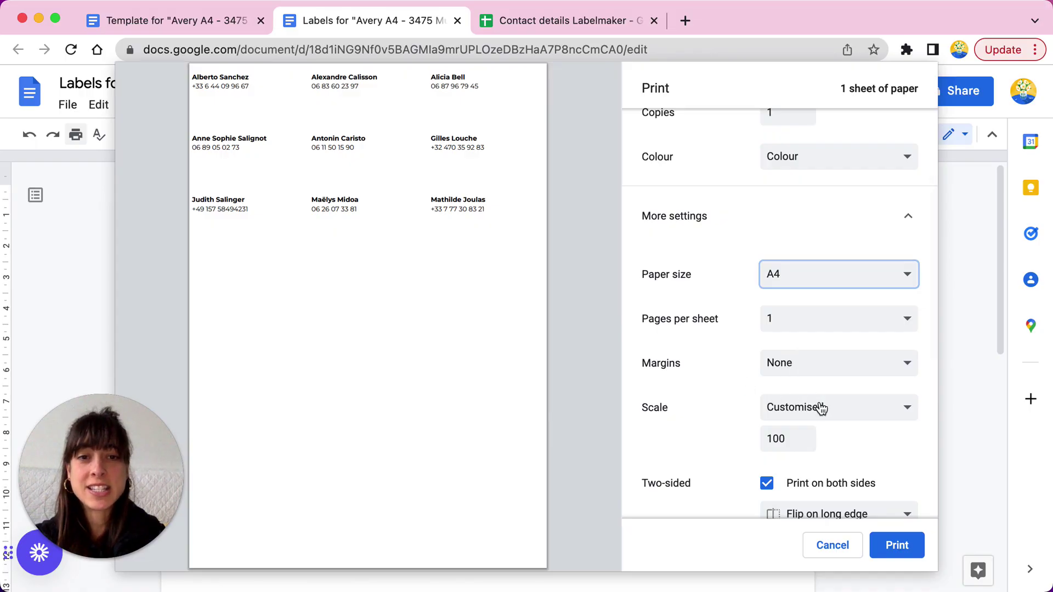
pyautogui.scroll(-1, 827, 399)
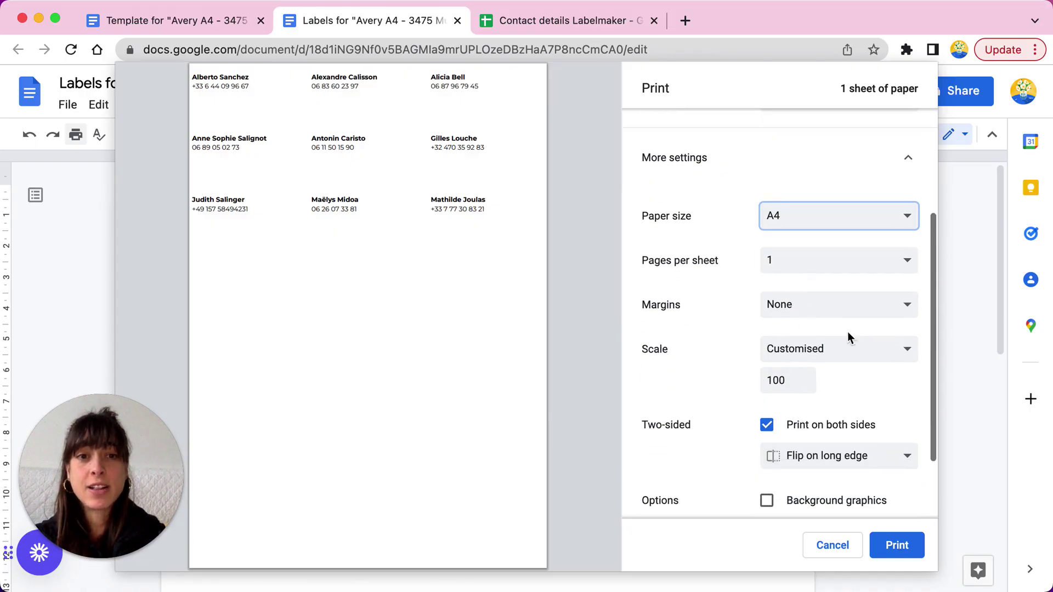